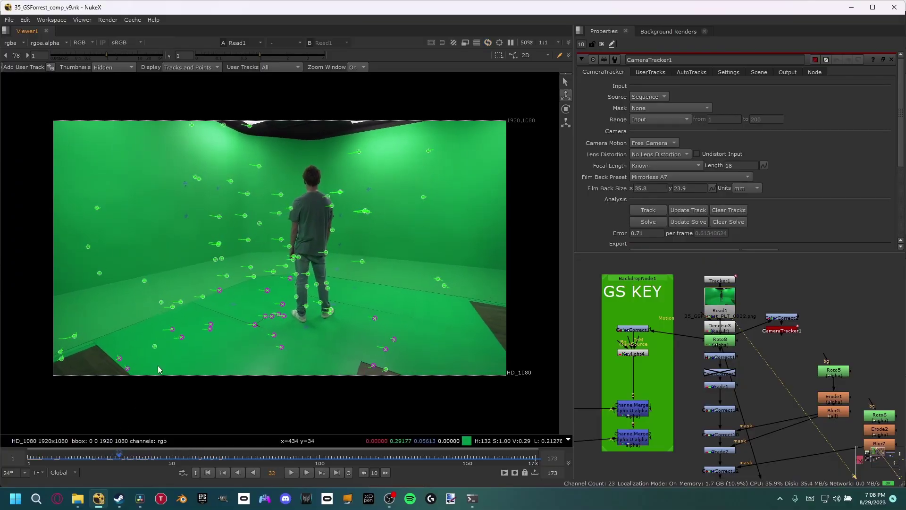
Step: At a later frame, set CameraTracker1's ground plane to the selected floor tracks
right_click(155, 350)
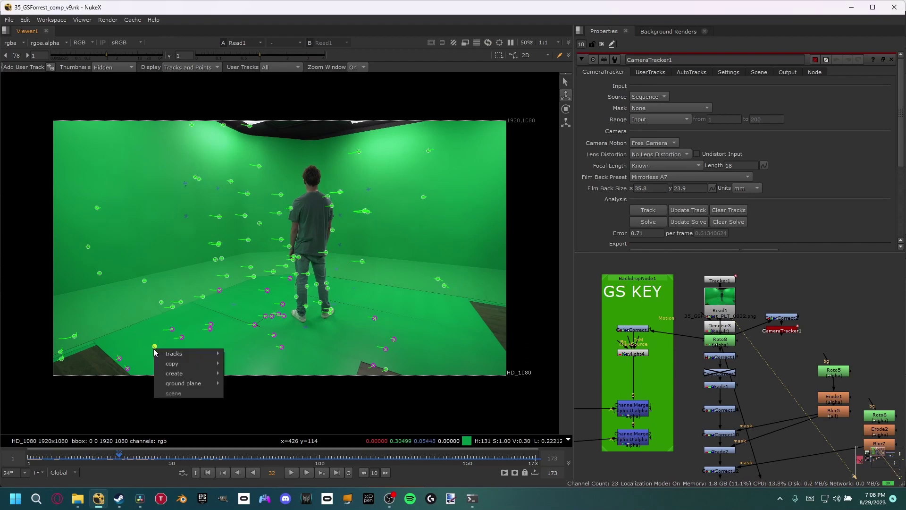
mouse_move(172, 375)
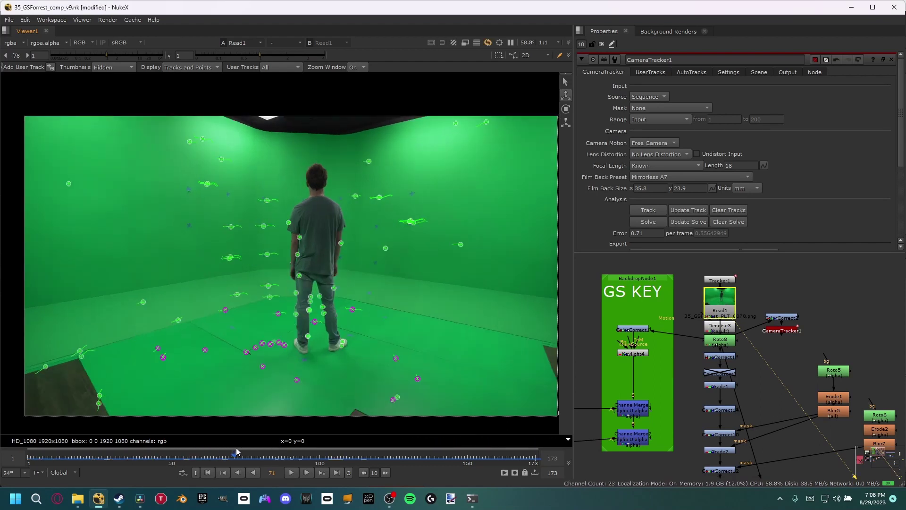
left_click_drag(236, 453, 255, 453)
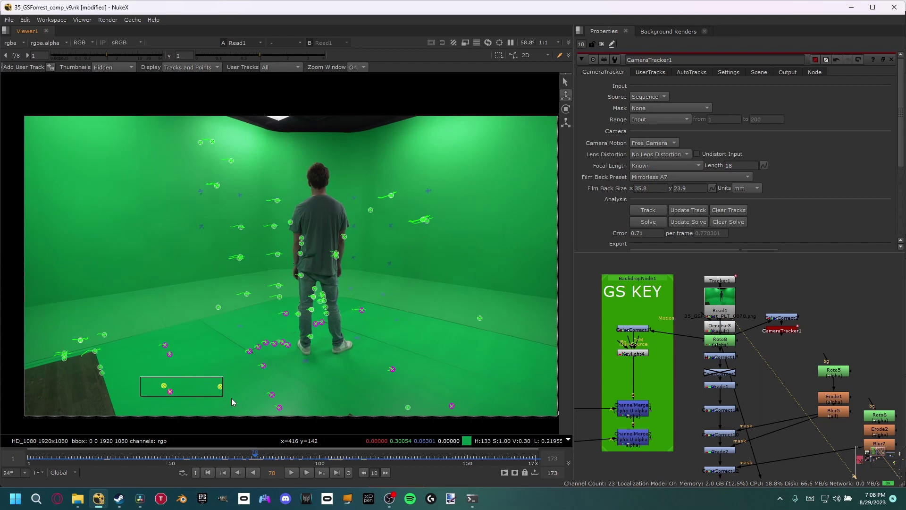
right_click(222, 390)
mouse_move(258, 434)
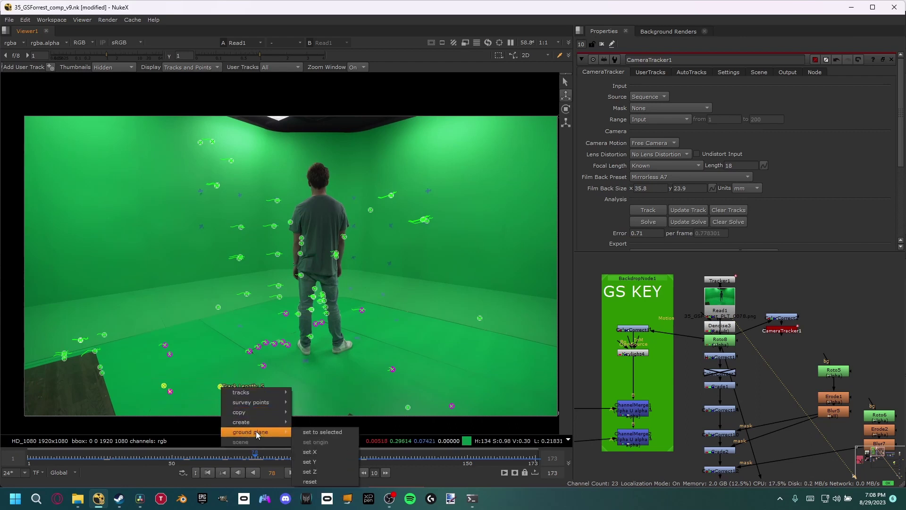
left_click(328, 432)
Step: Select a few more floor tracking points and set the ground plane to them too
left_click_drag(394, 395, 417, 408)
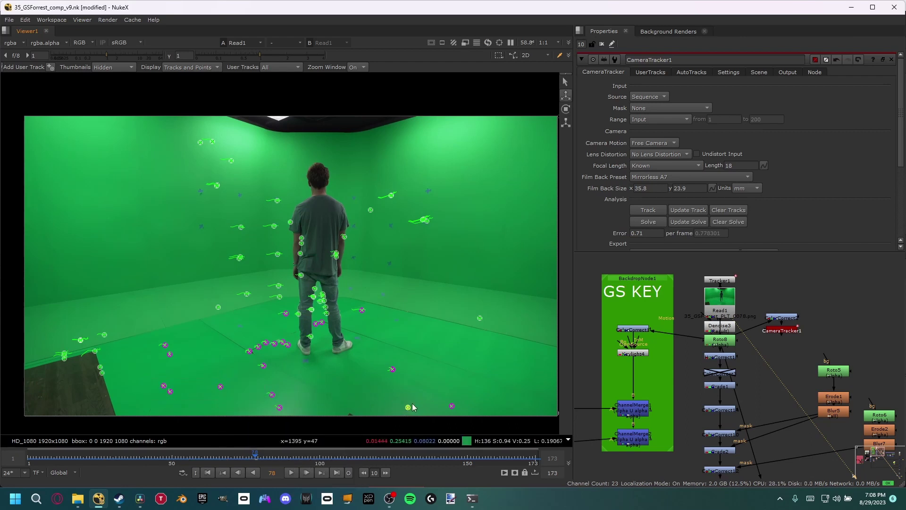
right_click(412, 407)
mouse_move(467, 434)
left_click(519, 443)
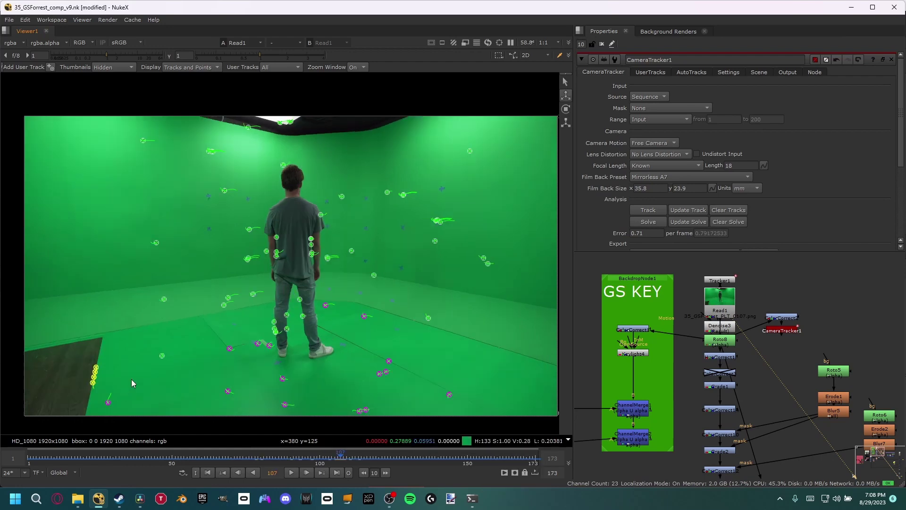
right_click(160, 358)
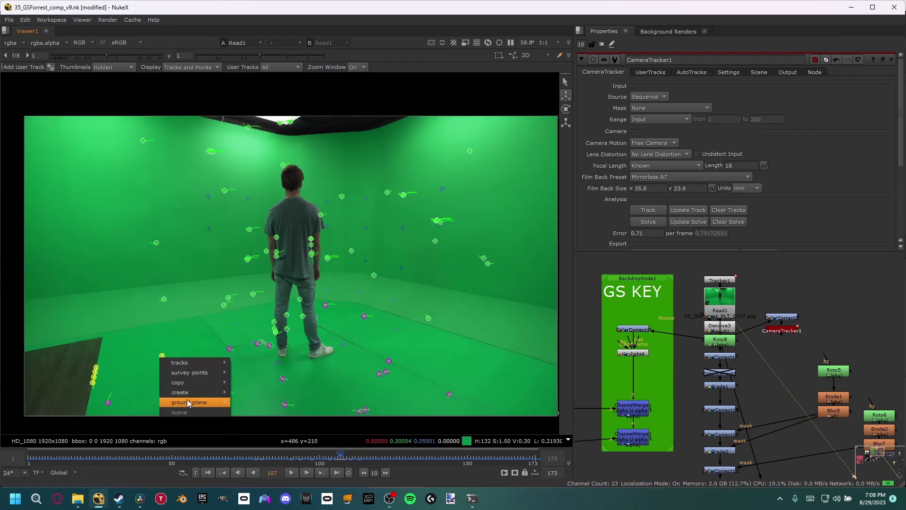
mouse_move(189, 402)
left_click(254, 403)
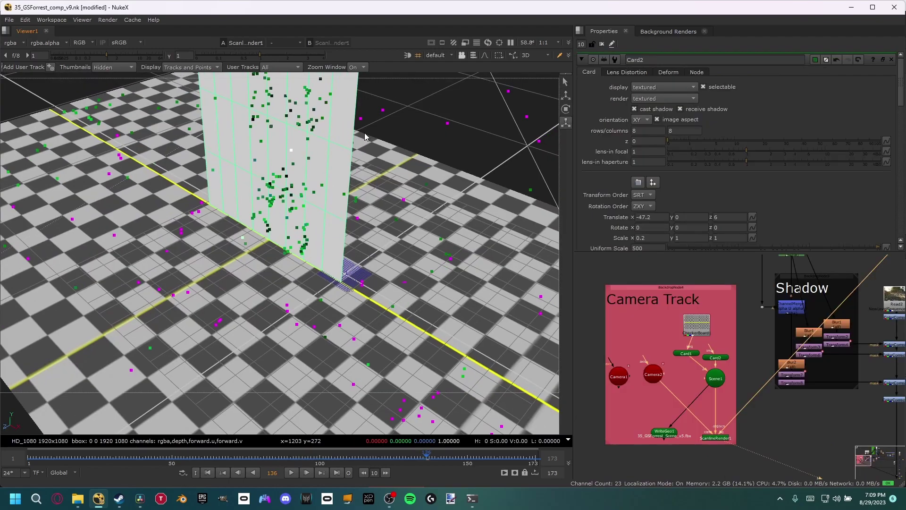
Step: Orbit the 3D scene and add a WriteGeo node through the node search
left_click_drag(365, 137, 341, 190, "ctrl")
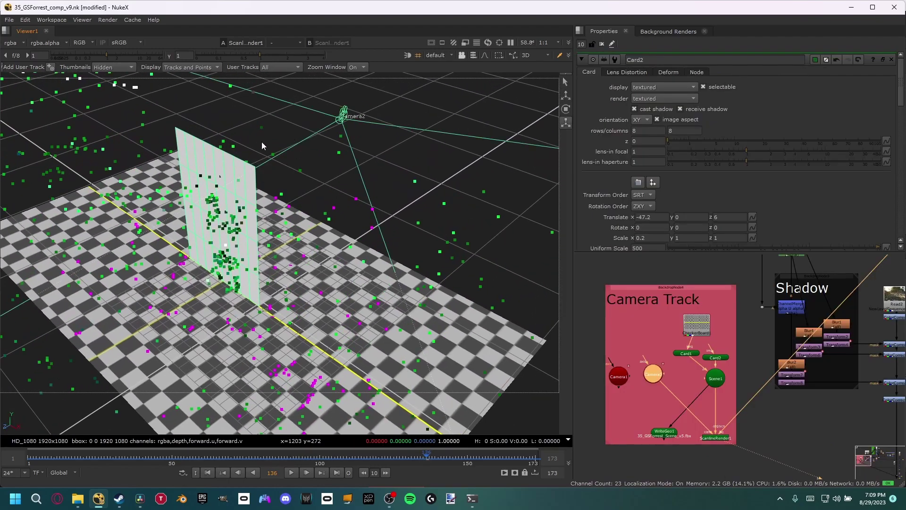
left_click_drag(256, 154, 394, 199, "ctrl")
key("Tab")
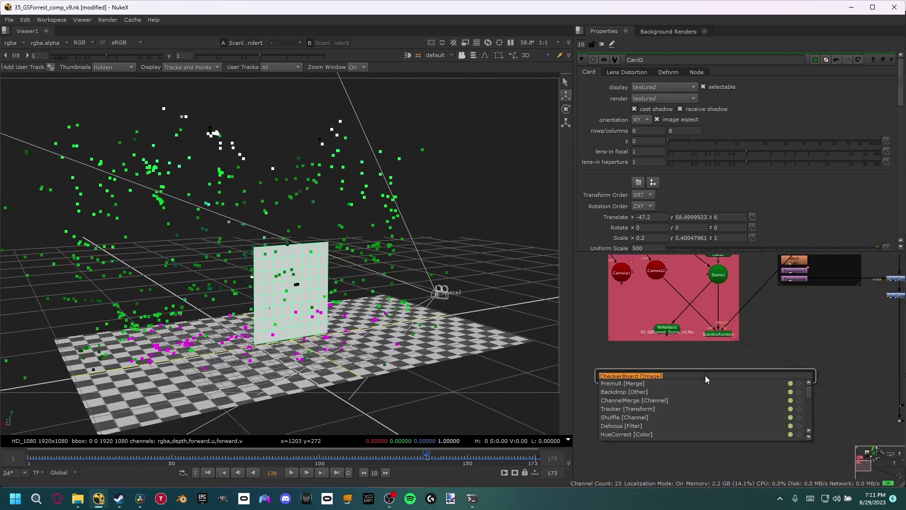
type("write")
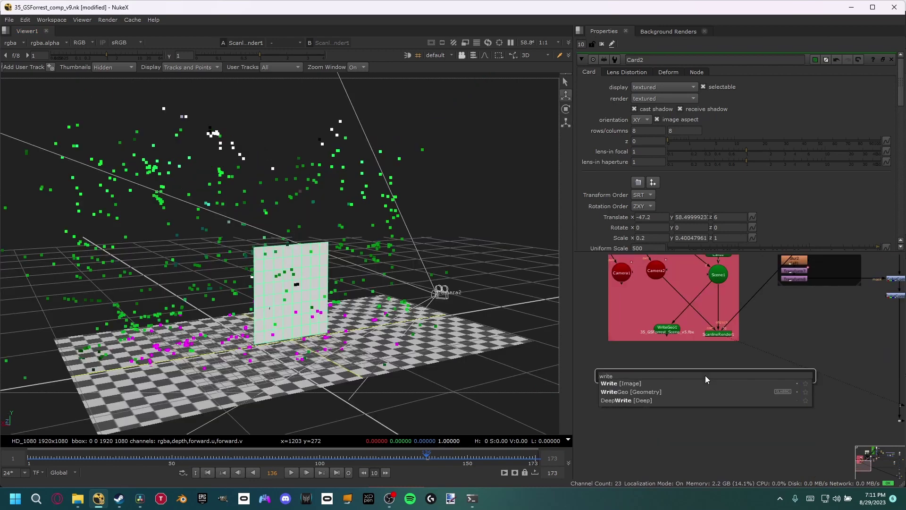
left_click(642, 393)
Step: Set the WriteGeo file type to fbx and check the FBX compatibility version
left_click(634, 130)
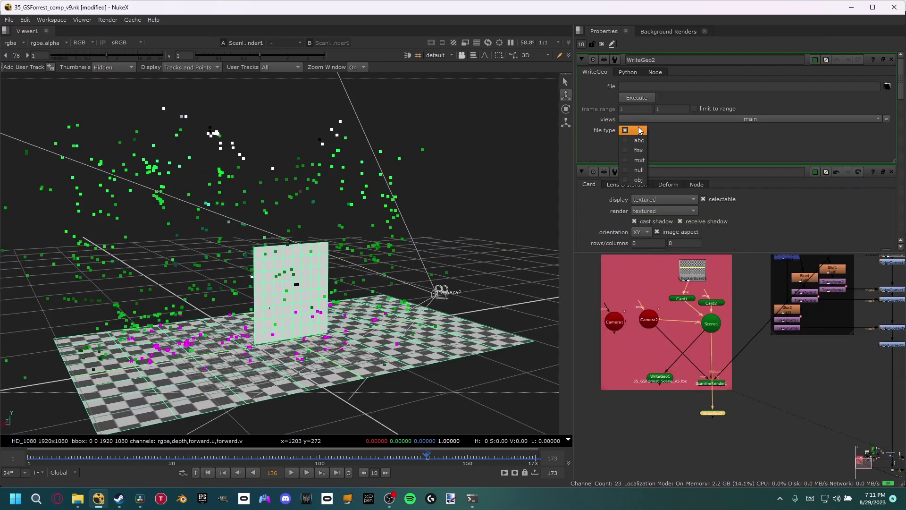
left_click(630, 150)
scroll(661, 142, "down", 1)
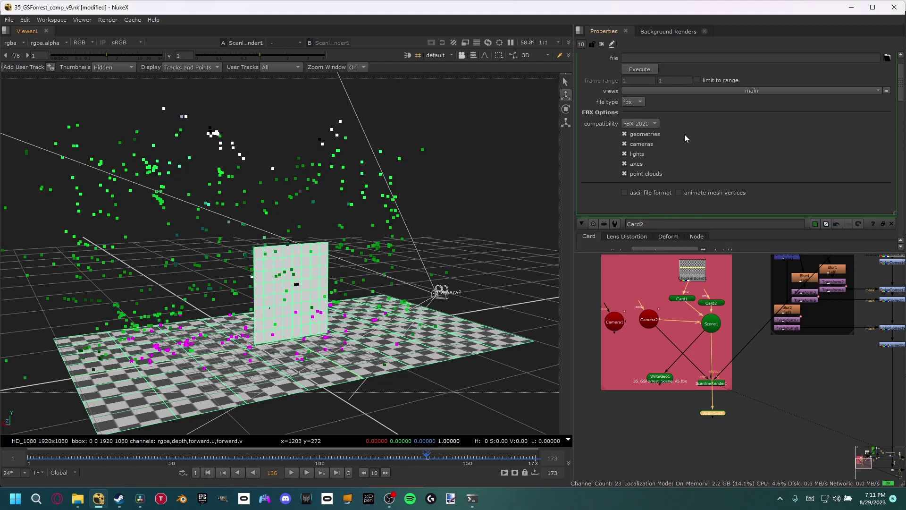
left_click(657, 124)
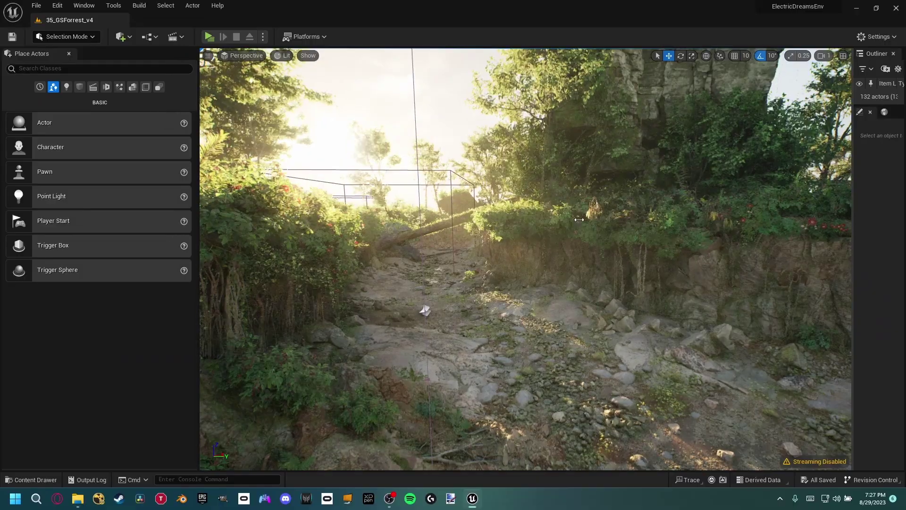
Step: Fly along the rocky path, widen the Details panel, and open NewLevelSequence in Sequencer
right_click_drag(526, 259, 595, 256)
left_click_drag(854, 142, 717, 141)
left_click(173, 36)
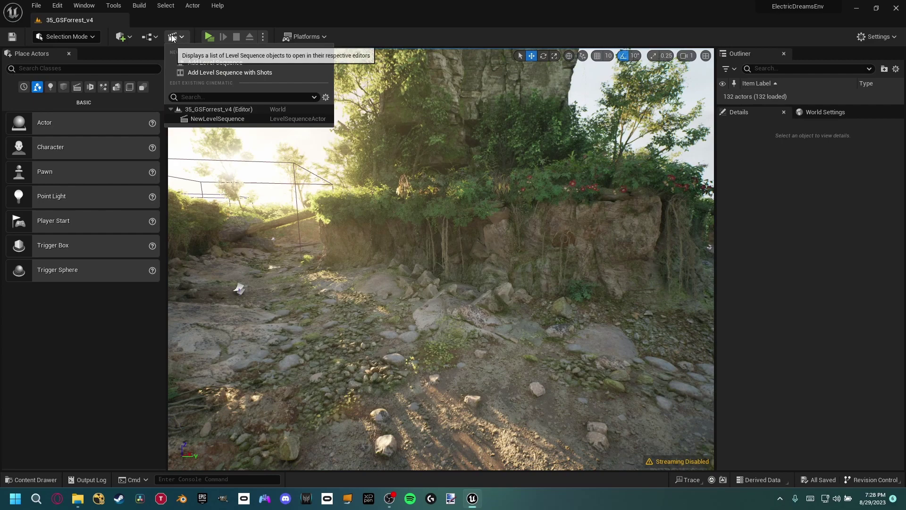
left_click(217, 118)
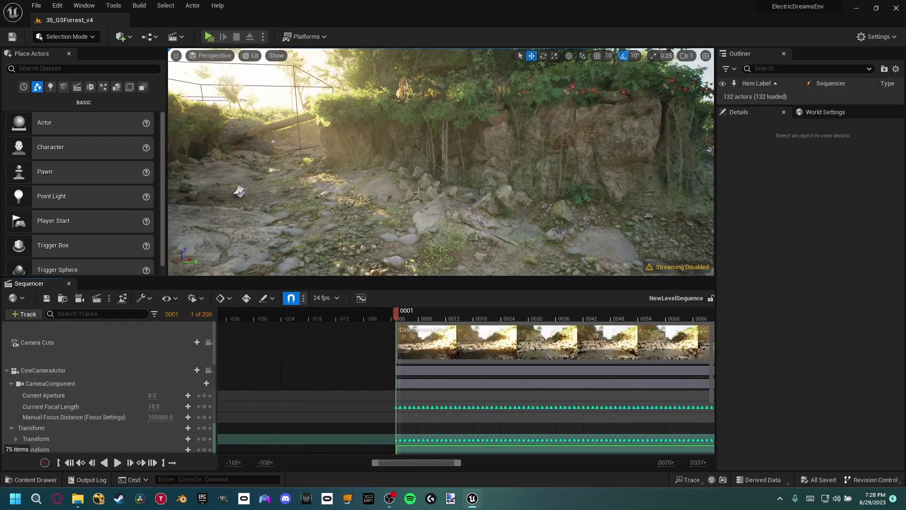
Step: Pilot the CineCameraActor in the viewport and return to the sequence start
left_click(186, 370)
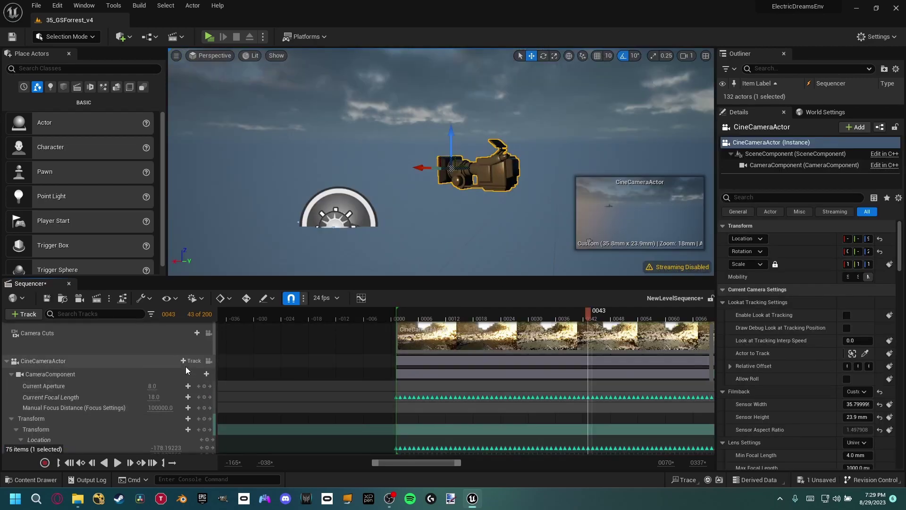
left_click(209, 371)
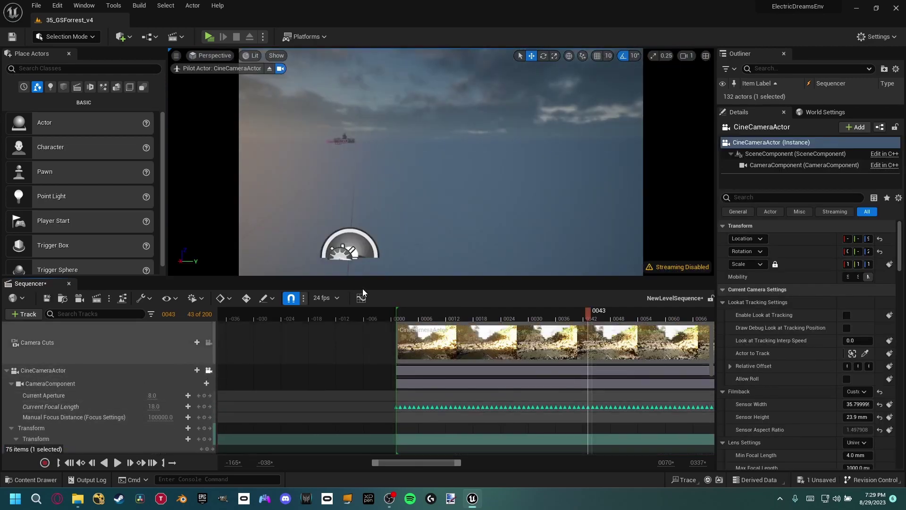
left_click_drag(587, 312, 397, 344)
Step: Mute the CineCameraActor's second Transform track
scroll(60, 363, "down", 3)
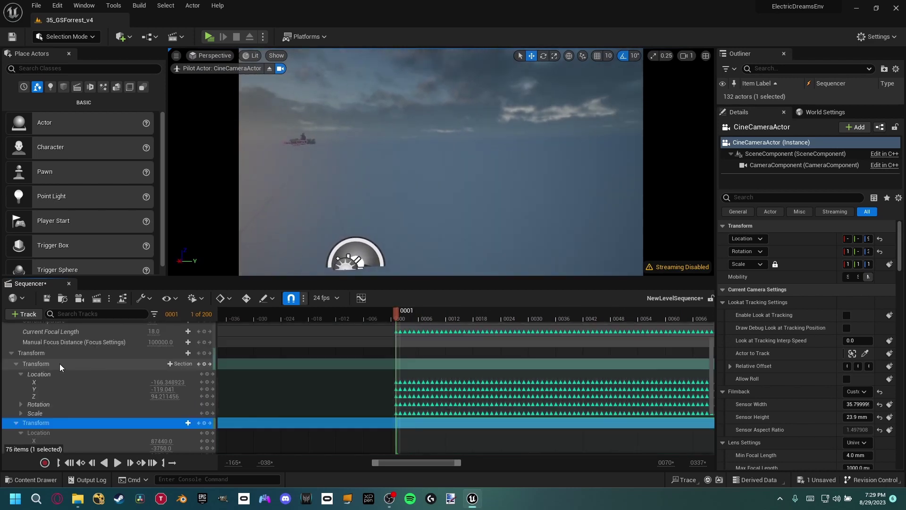
left_click(38, 364)
scroll(79, 384, "down", 2)
scroll(80, 387, "down", 1)
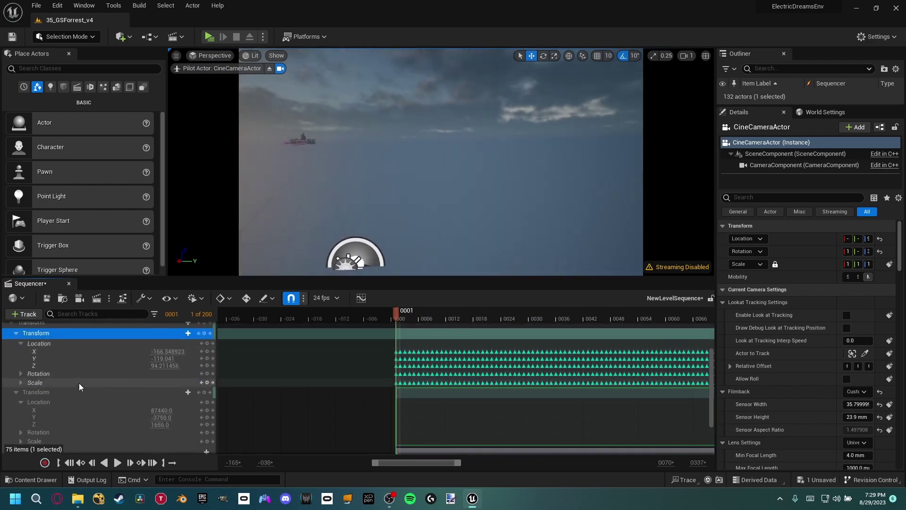
left_click(50, 392)
scroll(67, 380, "up", 2)
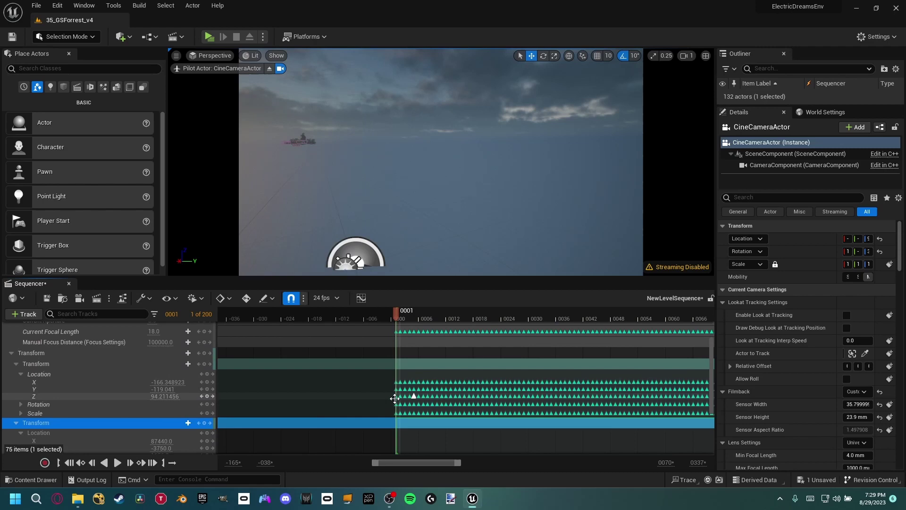
scroll(410, 397, "down", 3)
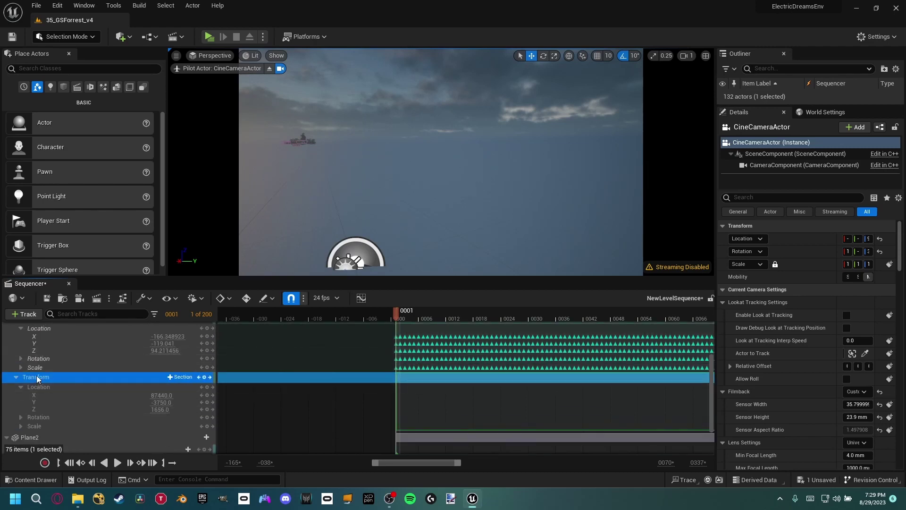
right_click(131, 378)
left_click(165, 201)
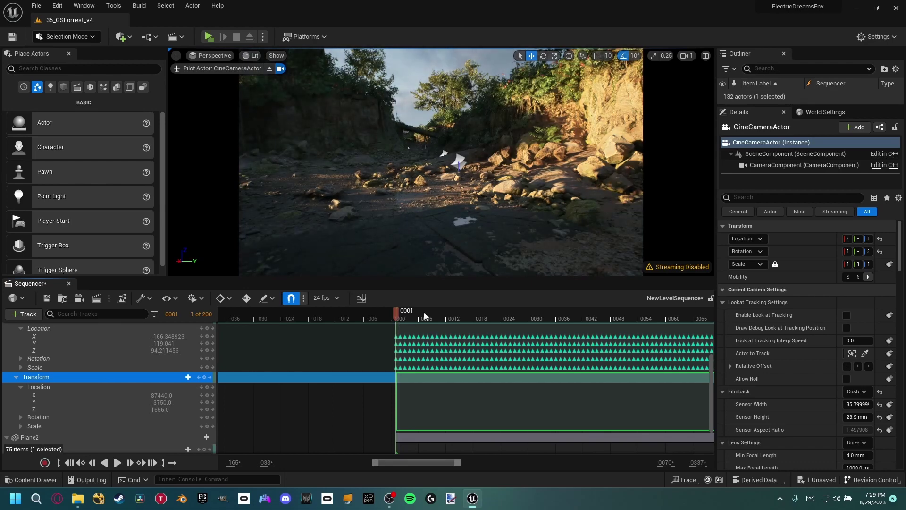
Step: Scrub between frames 1 and 51 to check the camera's framing of the riverbed
left_click(492, 315)
left_click(589, 315)
left_click(421, 315)
scroll(109, 387, "down", 2)
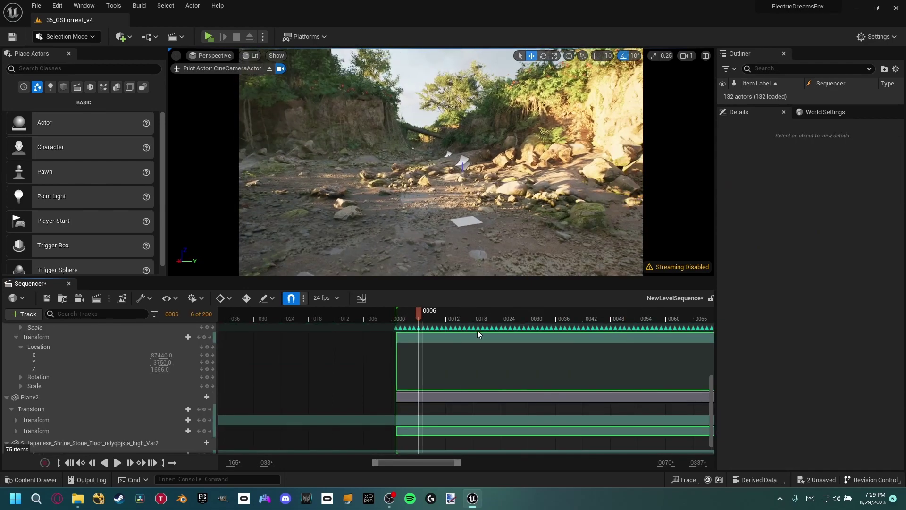
left_click(624, 315)
left_click(593, 317)
left_click(398, 316)
left_click(415, 316)
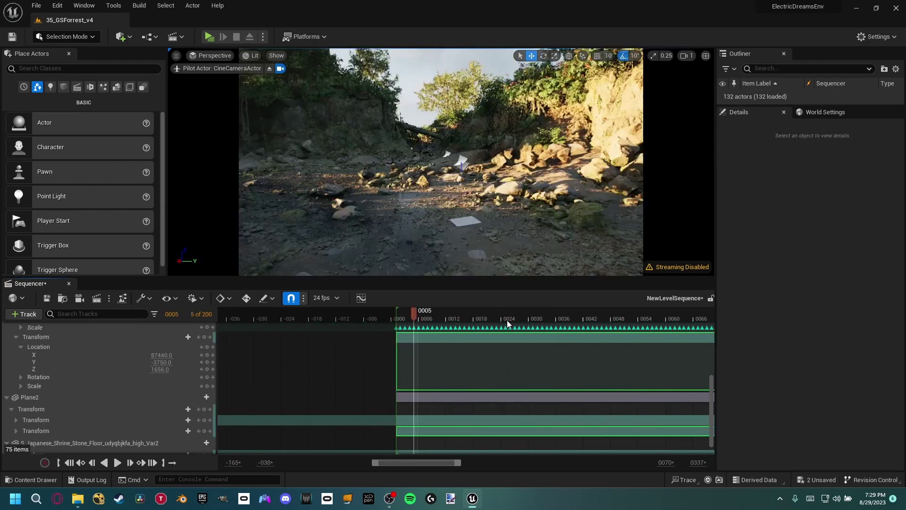
left_click(597, 317)
left_click(625, 316)
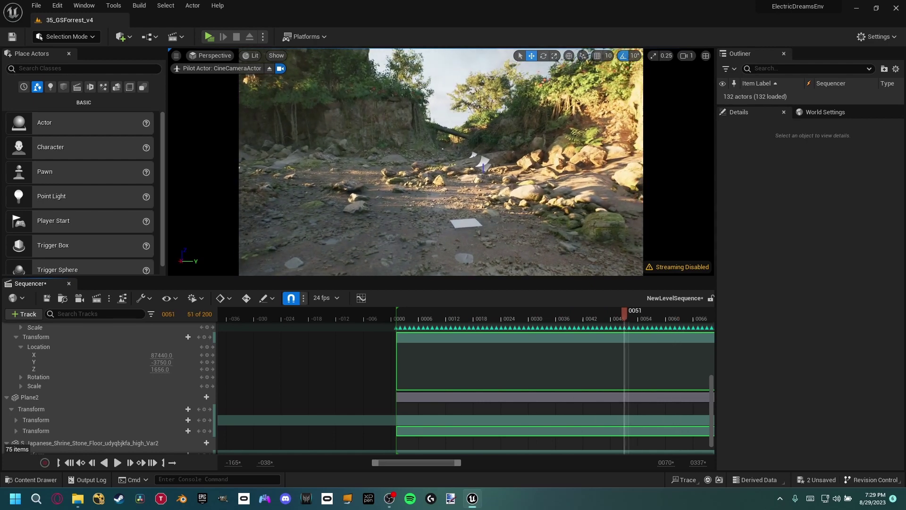
Step: Select Plane2 and play back the camera move from about frame 20 to 49
left_click(469, 224)
left_click(470, 318)
key("space")
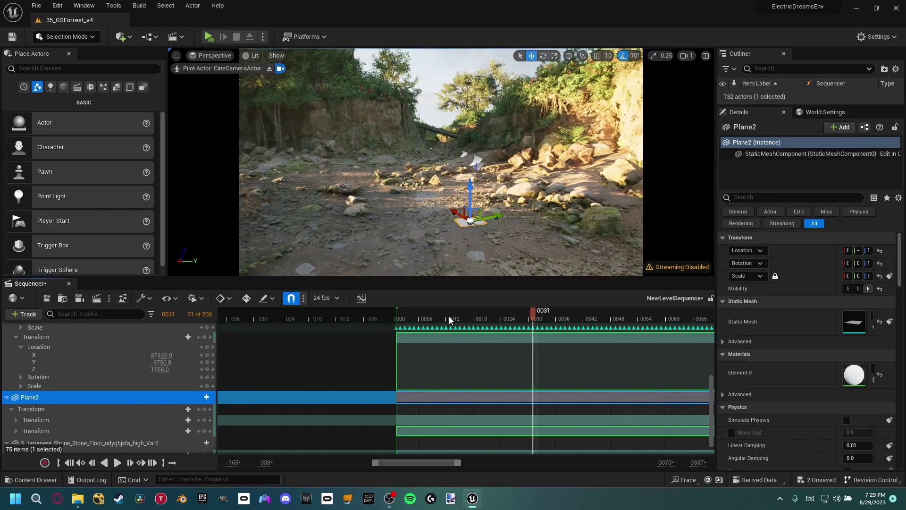
left_click(617, 318)
Step: Unhide both S_Japanese_Shrine_Stone_Floor slabs and select them and the ground blueprint
left_click(528, 235)
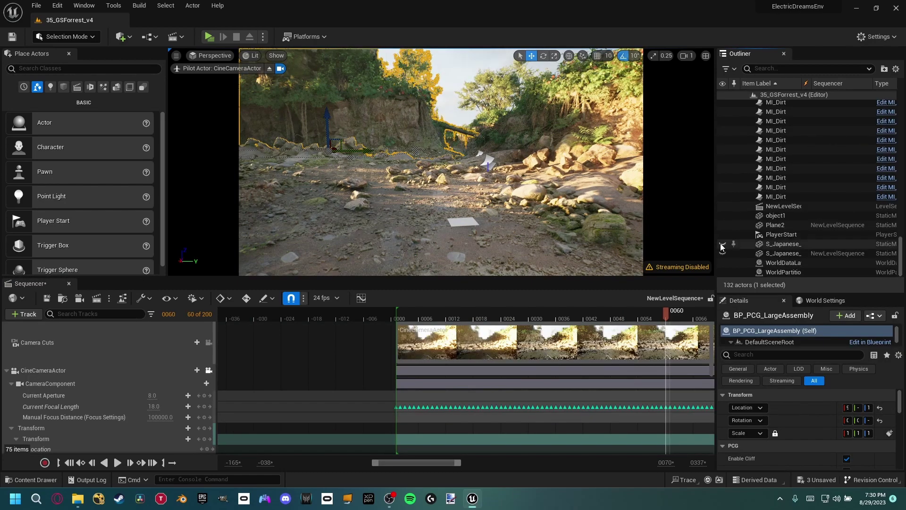
left_click(722, 244)
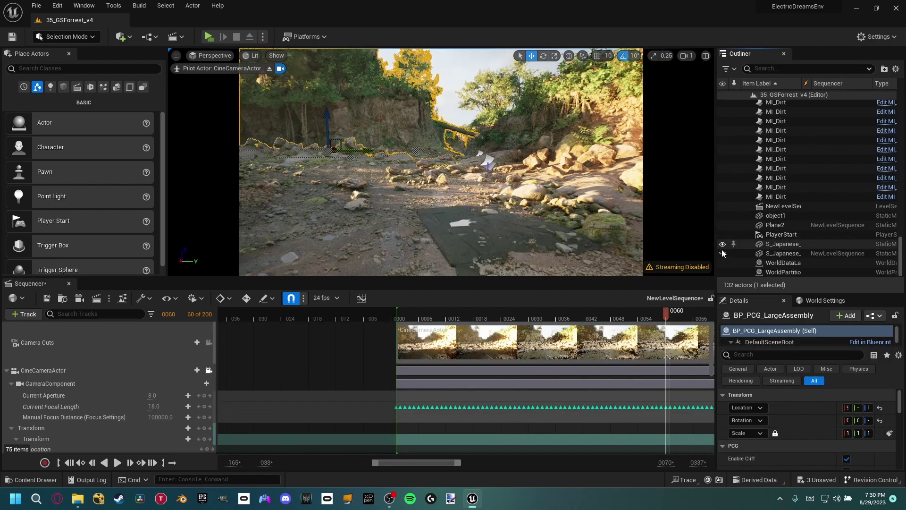
left_click(723, 254)
left_click(419, 237)
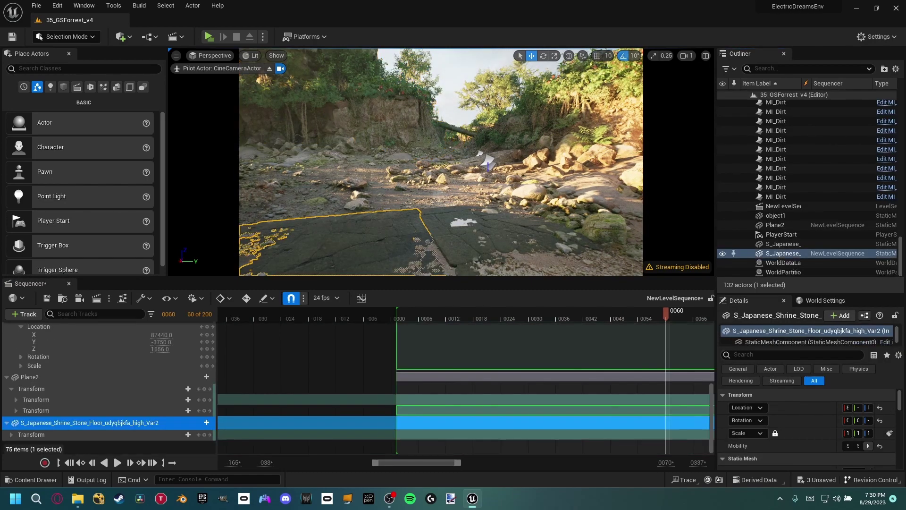
left_click(434, 227)
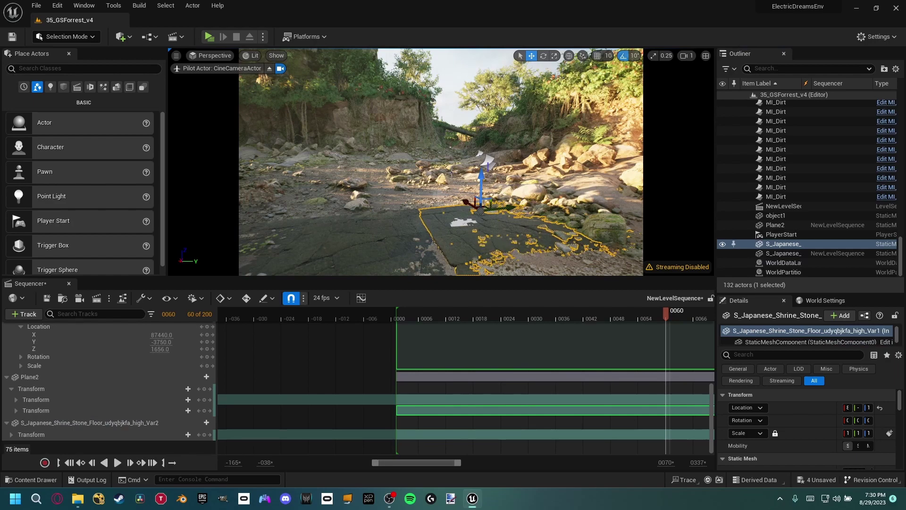
left_click(440, 175)
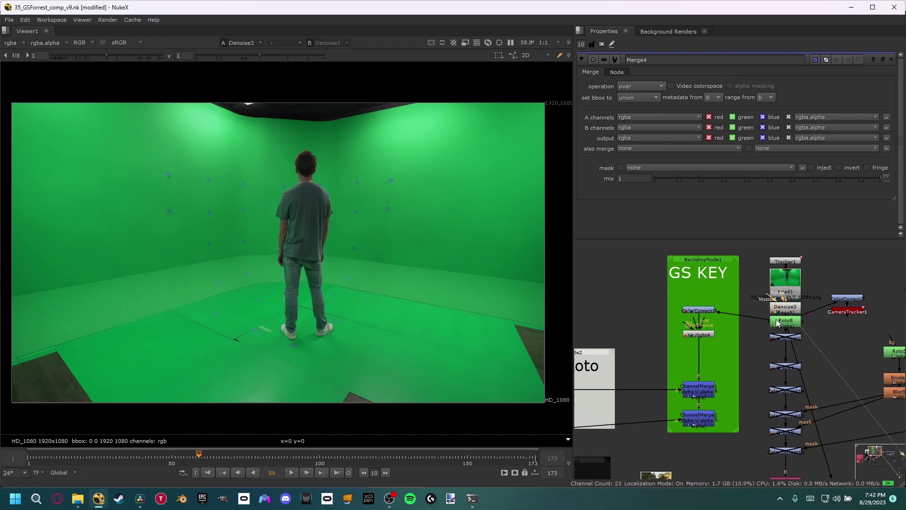
Step: View the ColorCorrect1 green plate, comparing it across viewer inputs 1 to 4
left_click(707, 312)
key("1")
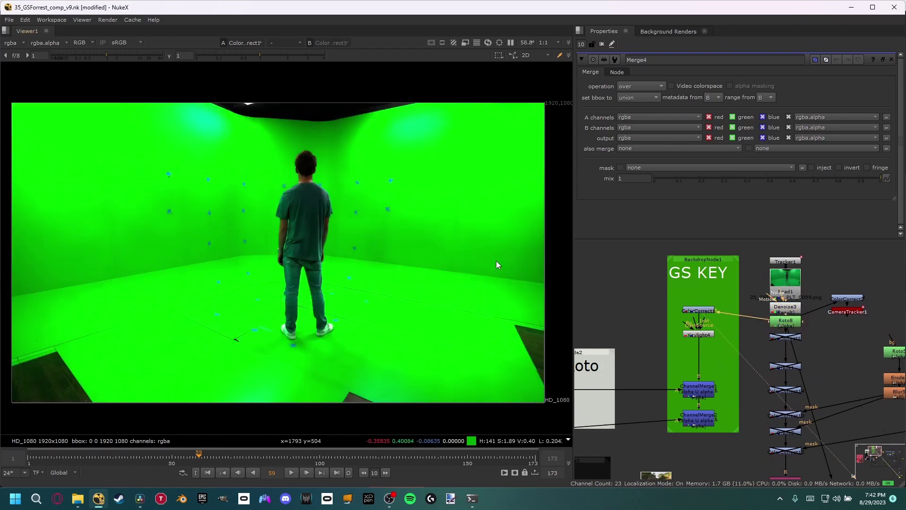
key("2")
key("3")
key("4")
key("1")
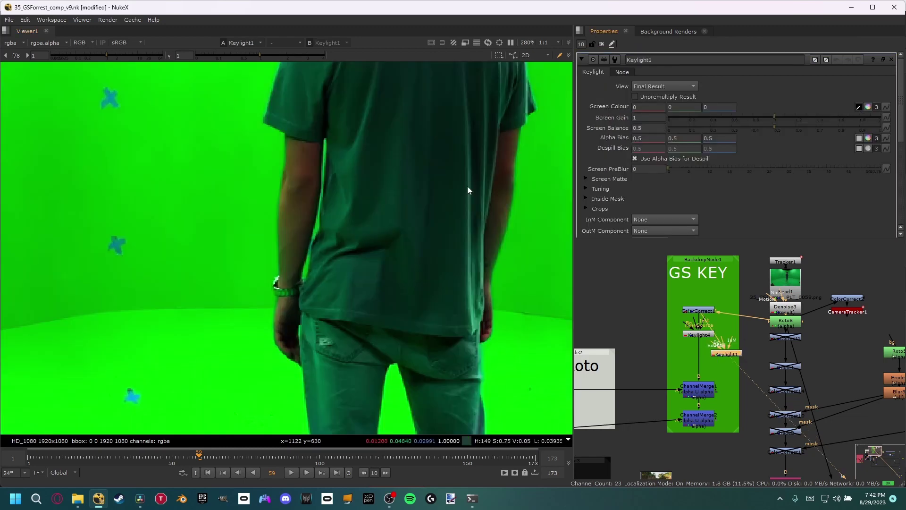
scroll(338, 229, "up", 5)
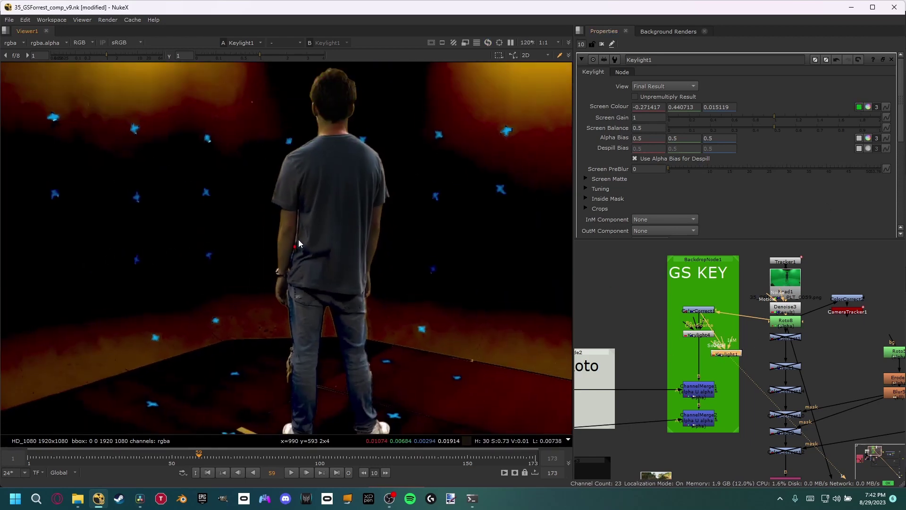
Step: View the alpha channel and raise Keylight's Screen Matte Clip Black to 0.1
key("a")
scroll(335, 241, "up", 3)
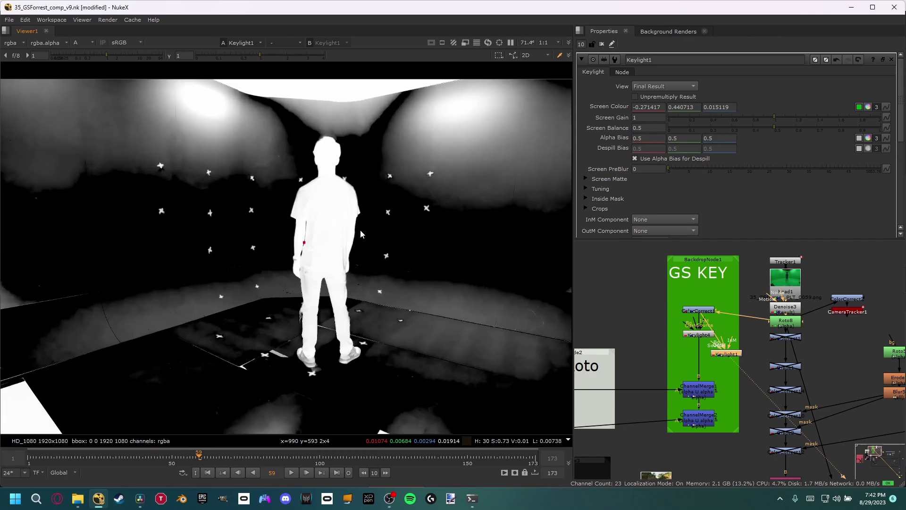
left_click(609, 179)
left_click_drag(684, 189, 704, 187)
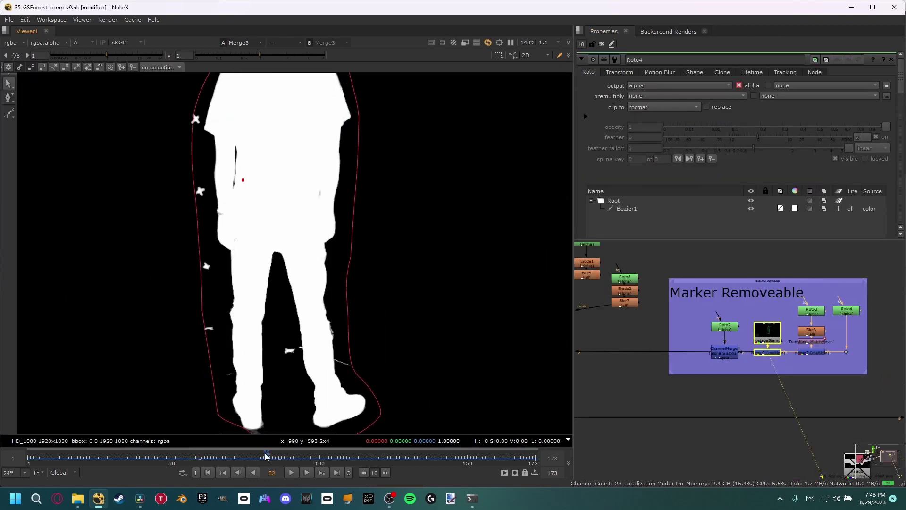
Step: At a later frame, inspect the Roto7 marker-removal matte and the GS KEY section
left_click_drag(257, 458, 273, 458)
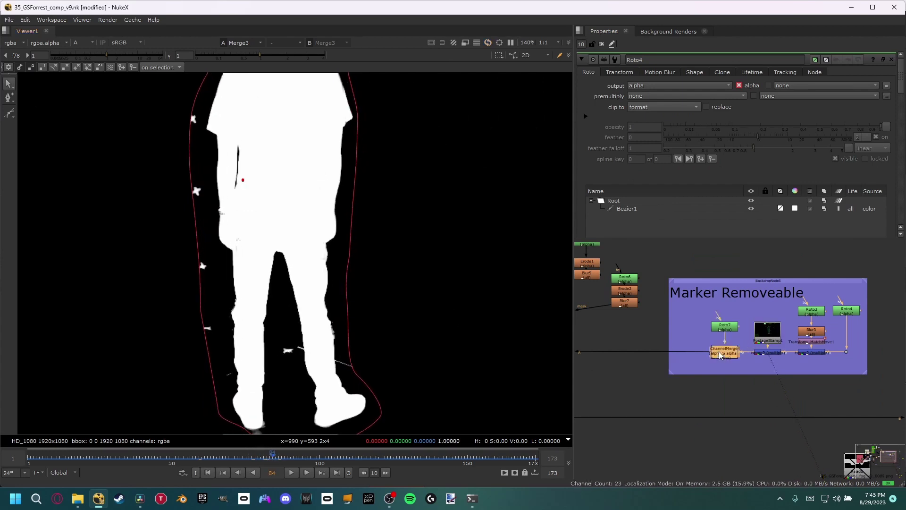
left_click(726, 326)
scroll(316, 297, "down", 5)
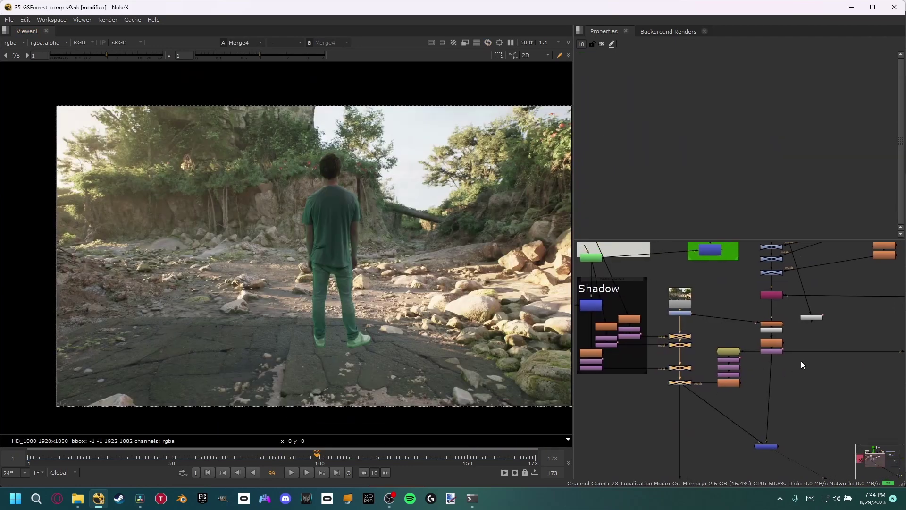
middle_click_drag(801, 361, 707, 360)
Step: Re-enable the two disabled Merge nodes and the two bypassed Shadow nodes darkening the actor
left_click_drag(665, 265, 716, 307)
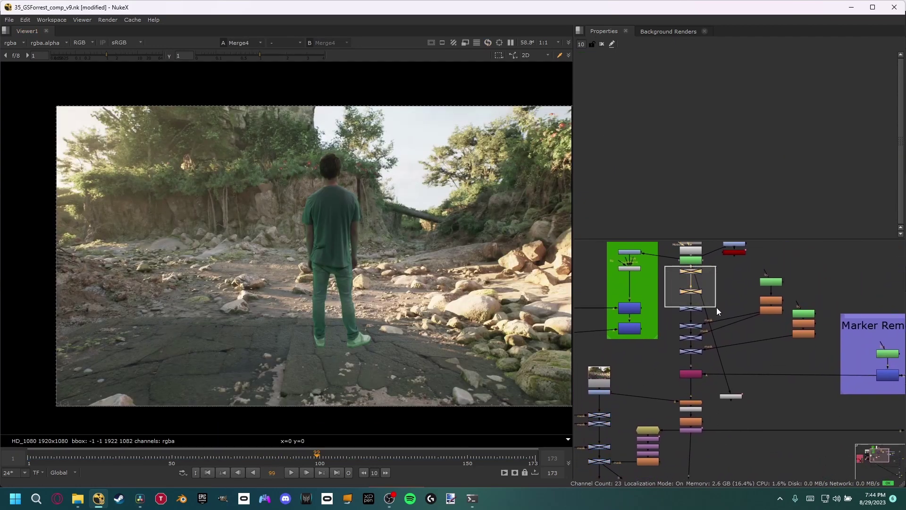
key("d")
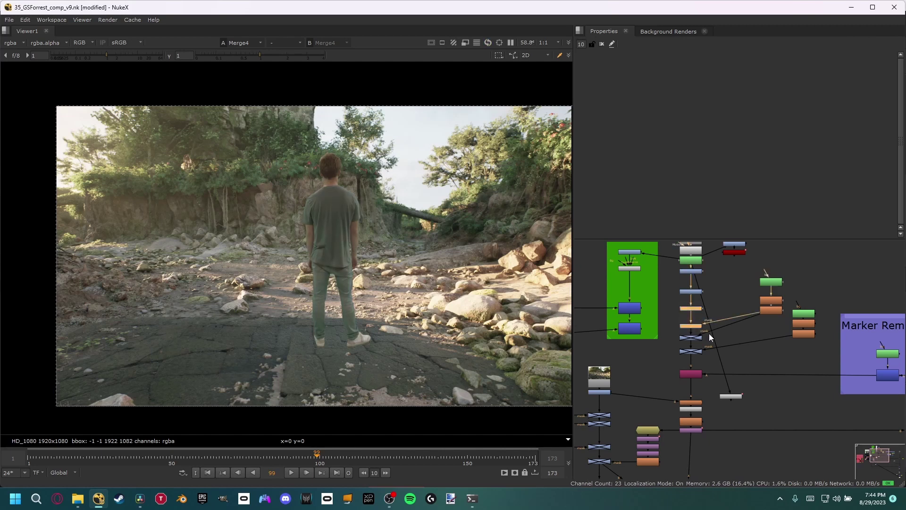
middle_click_drag(700, 358, 763, 301)
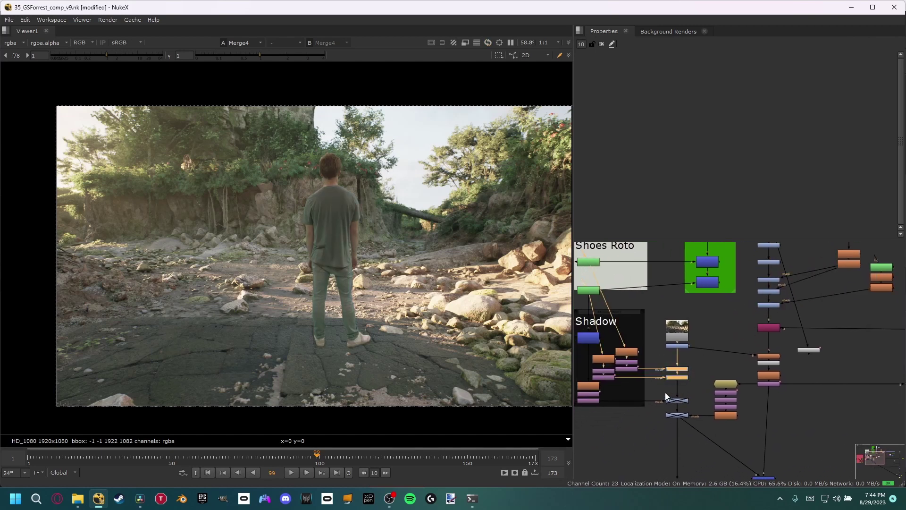
key("d")
middle_click_drag(477, 347, 442, 338)
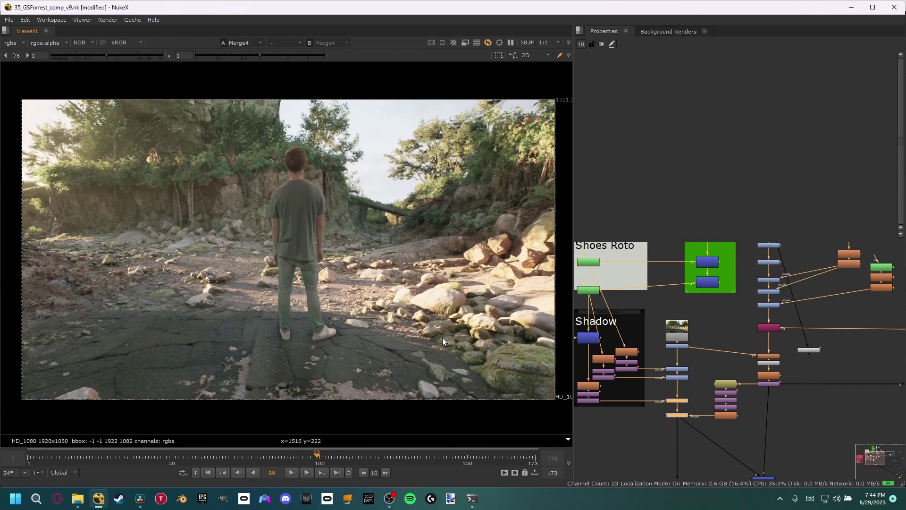
middle_click_drag(713, 372, 689, 268)
scroll(802, 345, "down", 3)
Step: In Blender, scrub Camera2's animation and orbit closely around the Fog_plane
key("alt+Tab")
middle_click_drag(456, 287, 445, 299, "shift")
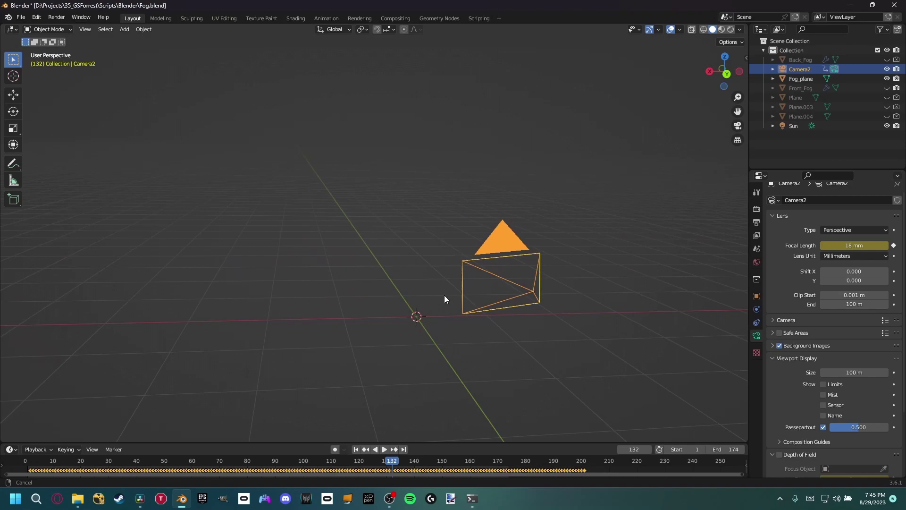
left_click_drag(333, 457, 301, 410)
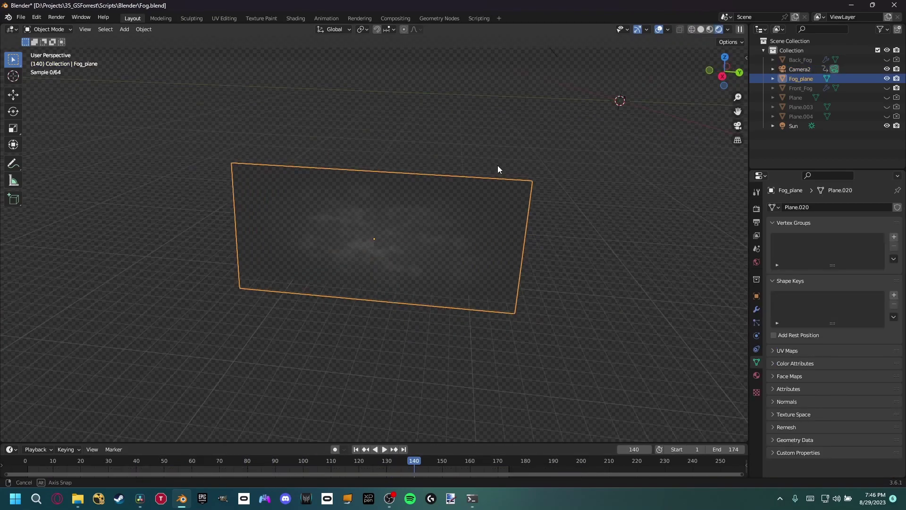
middle_click_drag(498, 169, 338, 184)
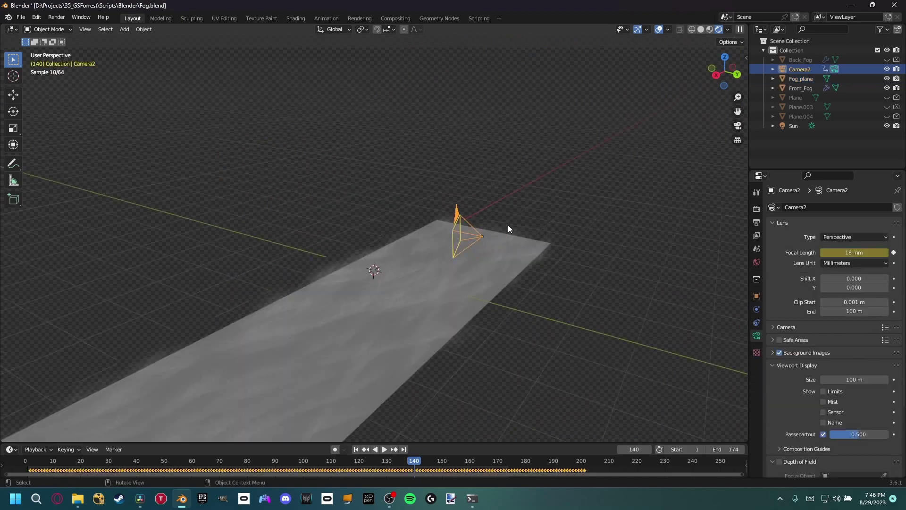
middle_click_drag(508, 228, 527, 232)
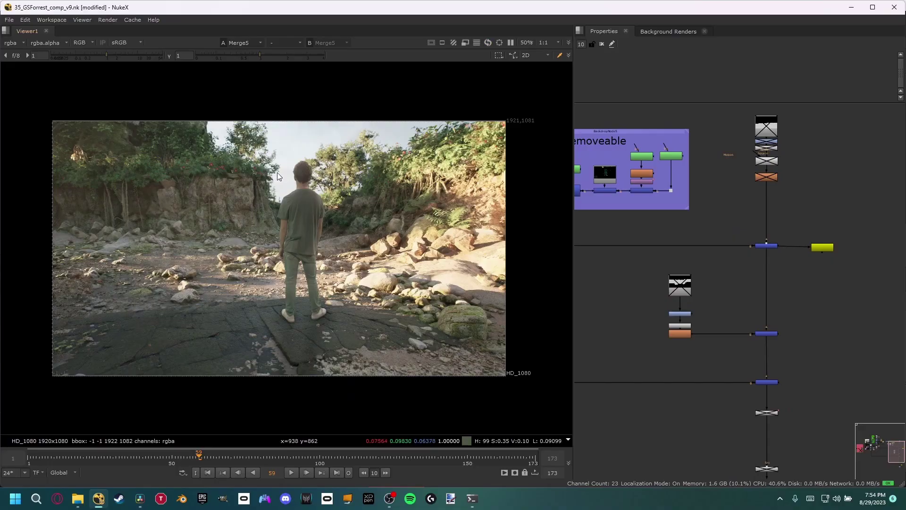
Step: Re-enable the fog Read/Merge nodes and the five lower nodes, then check frame 97
key("d")
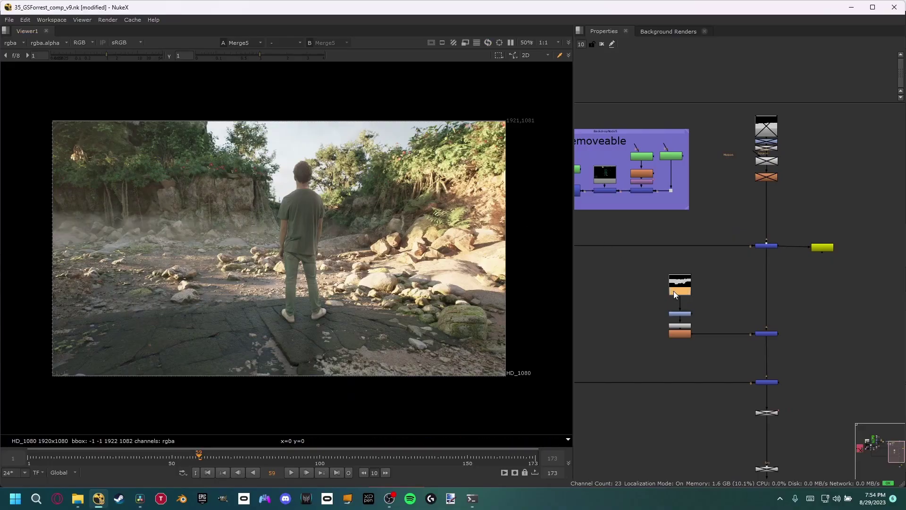
key("d")
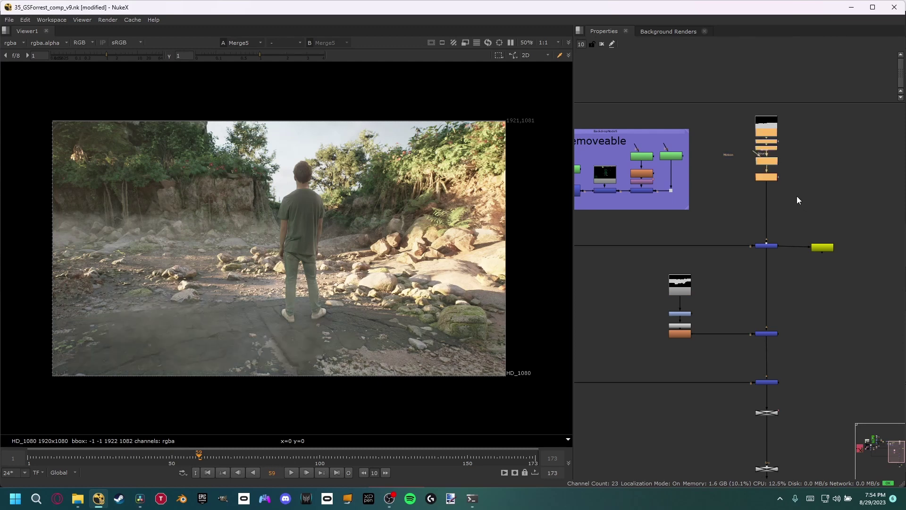
scroll(657, 266, "down", 5)
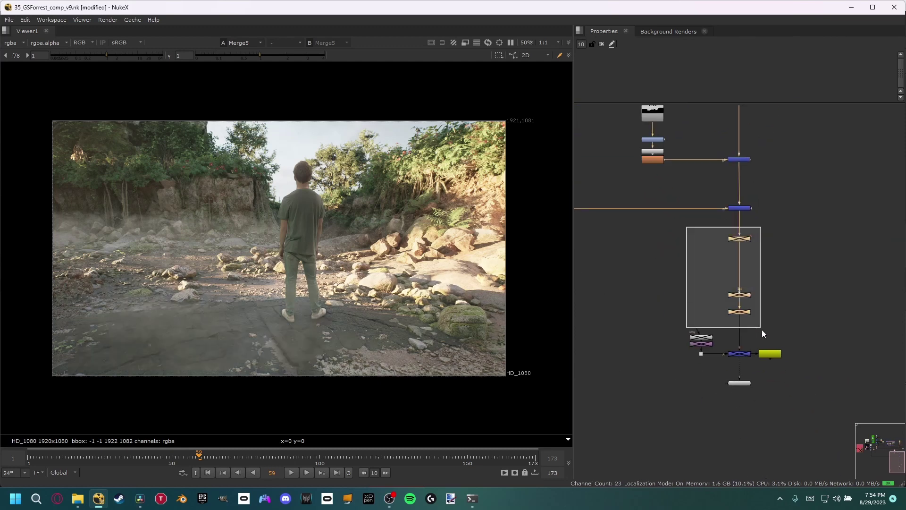
left_click_drag(762, 330, 758, 364)
key("d")
left_click(311, 461)
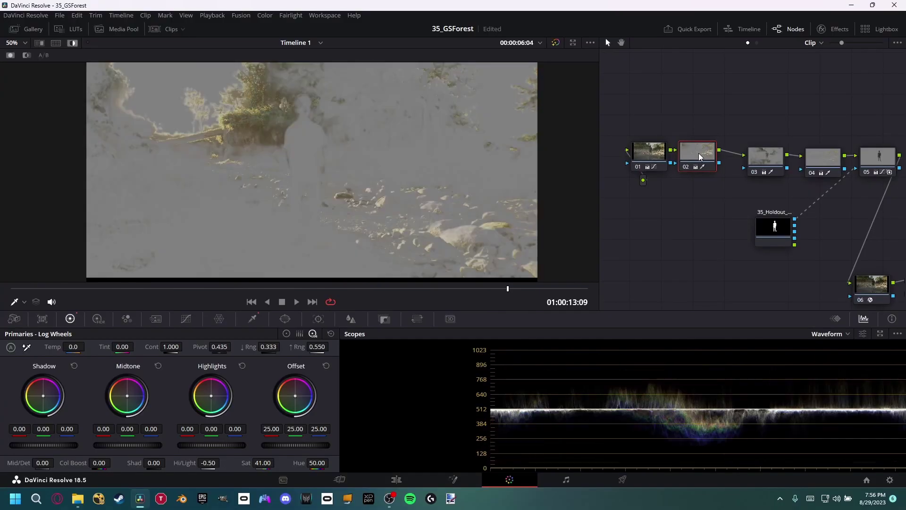
Step: Check the areas qualified by nodes 02, 03 and 04 using the highlight view
key("shift+h")
left_click(754, 150)
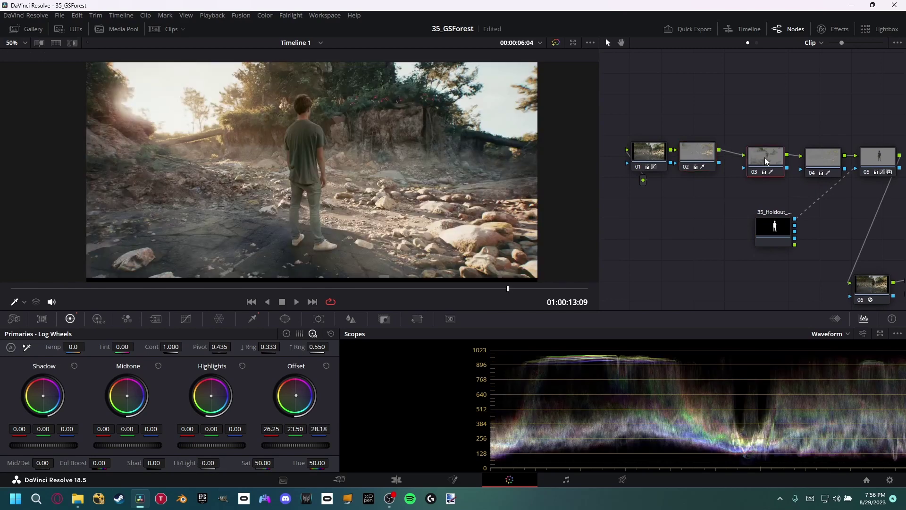
left_click(823, 155)
key("shift+h")
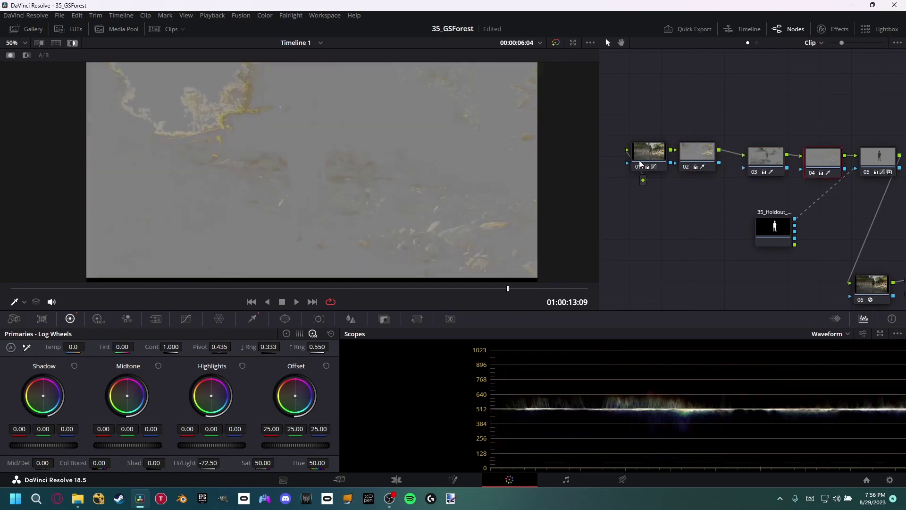
key("shift+h")
Step: Re-enable node 08 so the forest comp loses its hazy look
middle_click_drag(850, 265, 723, 206)
middle_click_drag(864, 239, 796, 231)
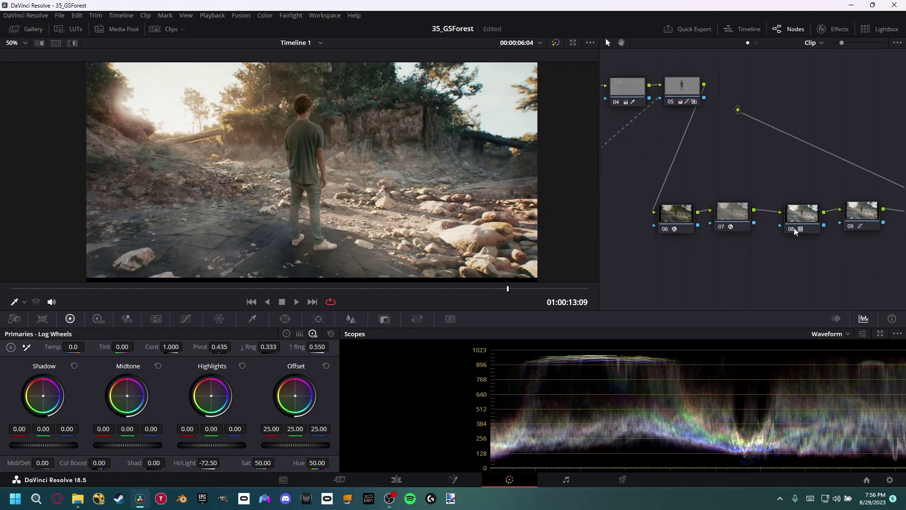
left_click(796, 231)
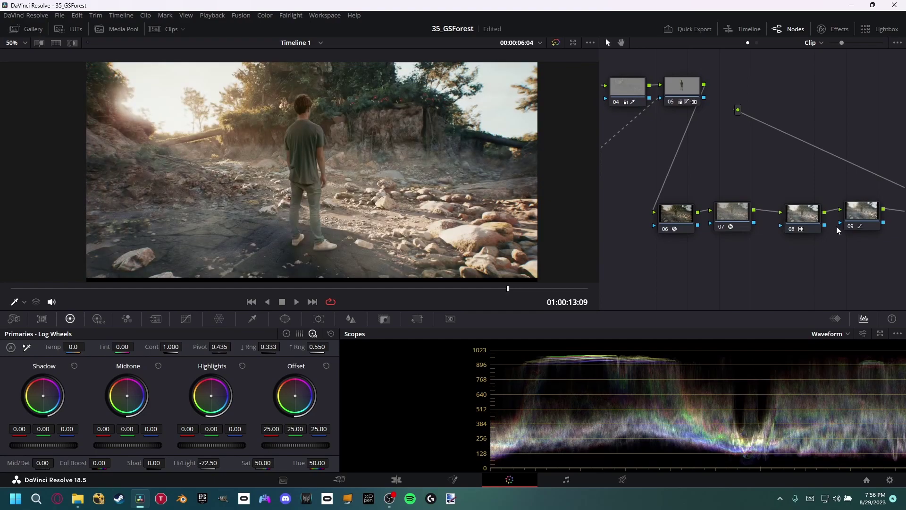